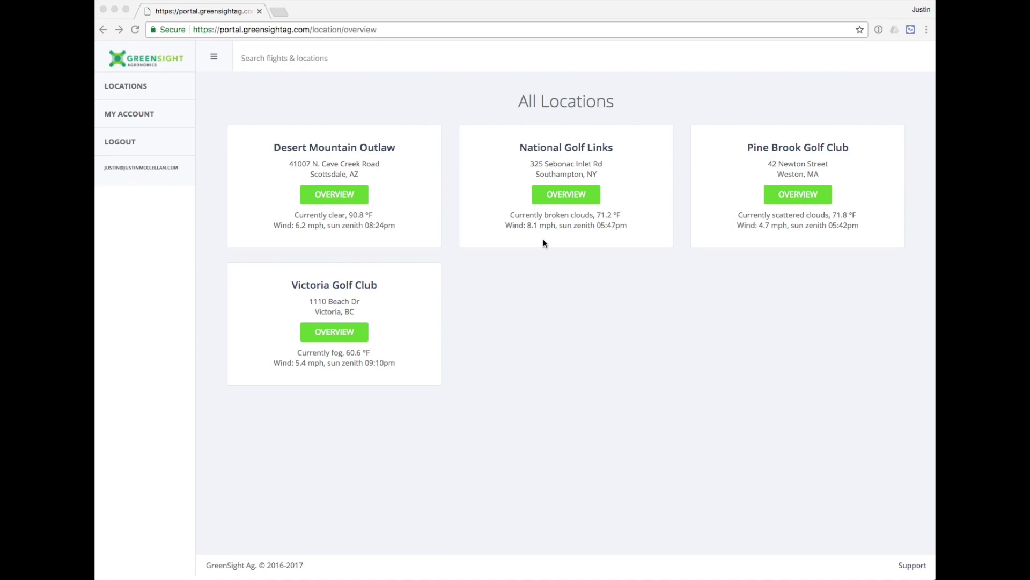
Open Victoria Golf Club's aerial map overview and step back through flights to 09/01/2017
left_click(334, 330)
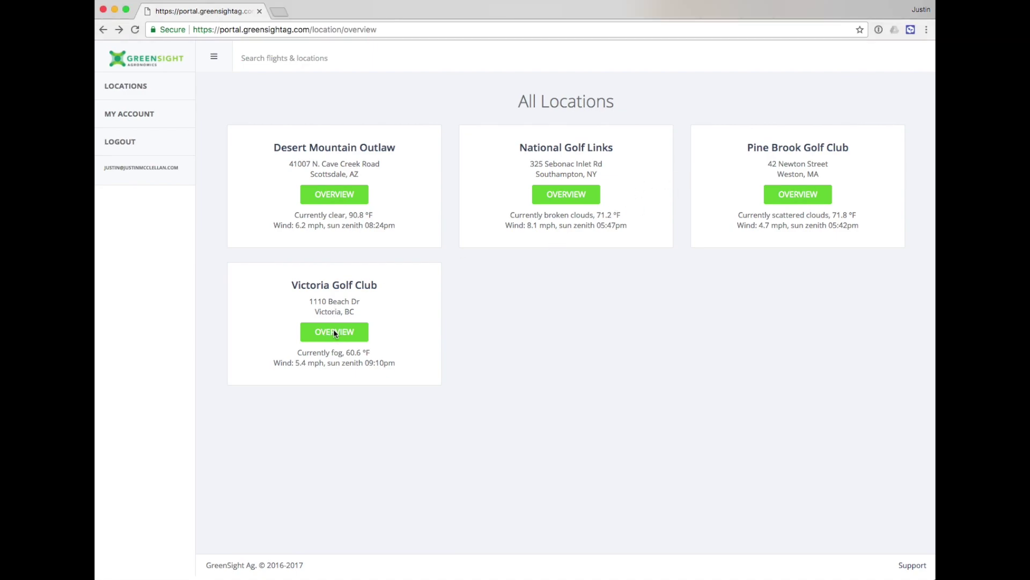
left_click(333, 330)
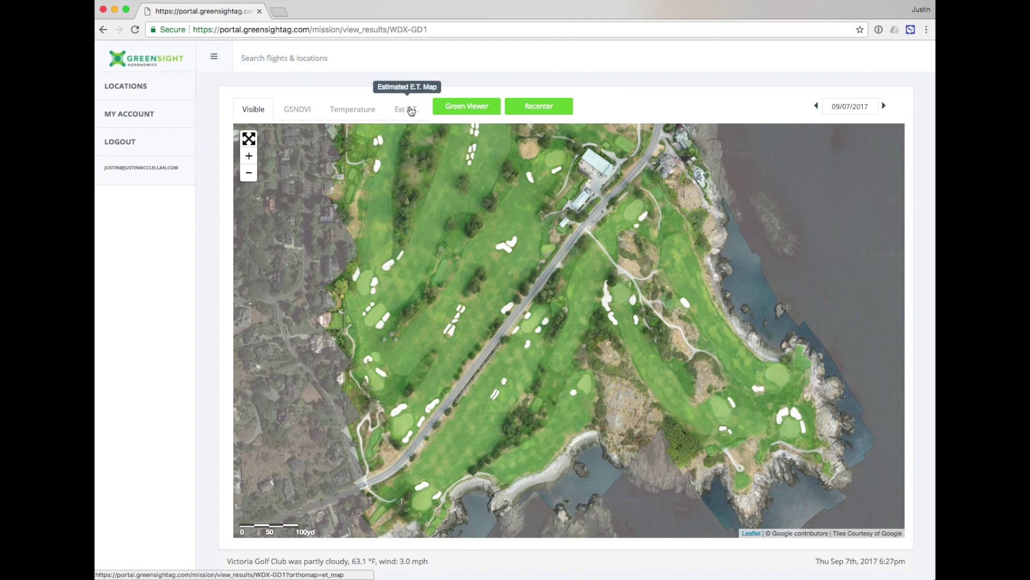
left_click(816, 107)
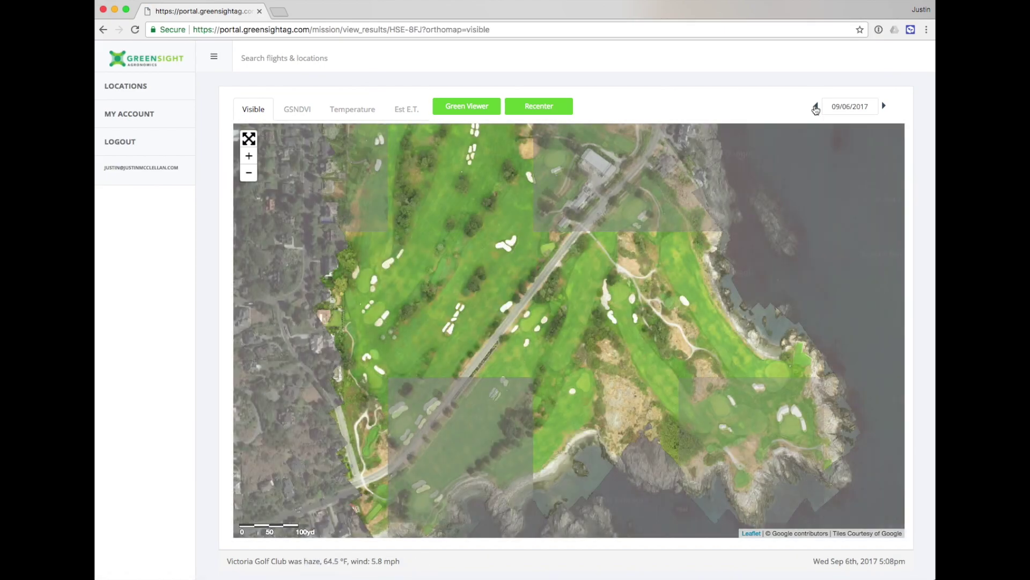
left_click(816, 107)
left_click(816, 107)
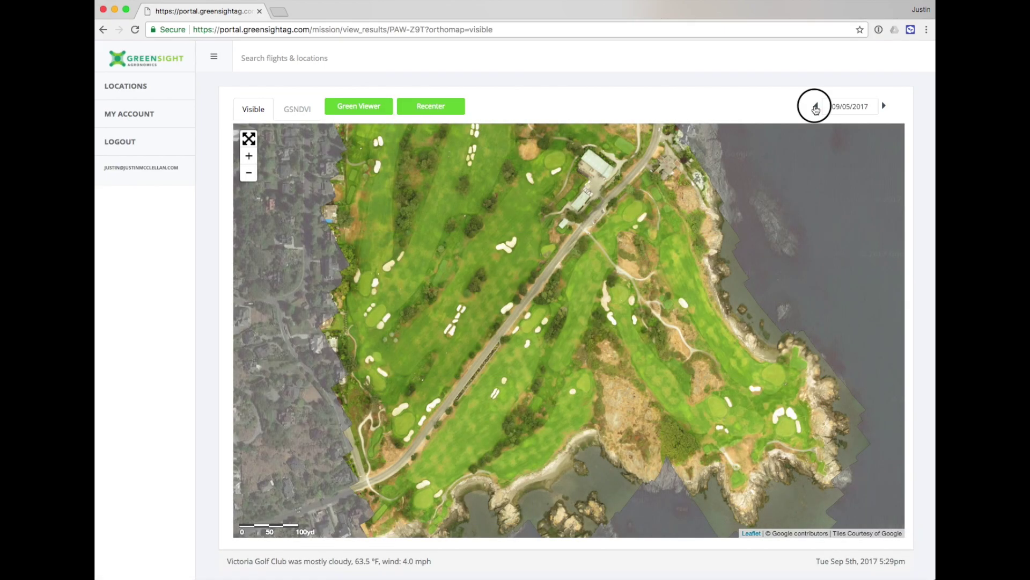
left_click(816, 107)
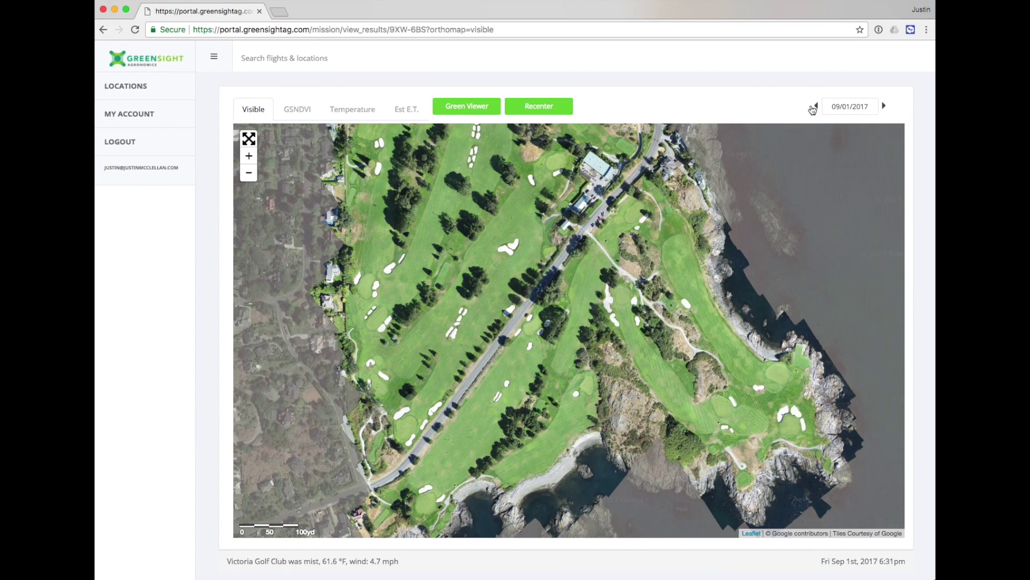
Zoom the 09/01/2017 map in on the fairways and the green beside the road
left_click(248, 139)
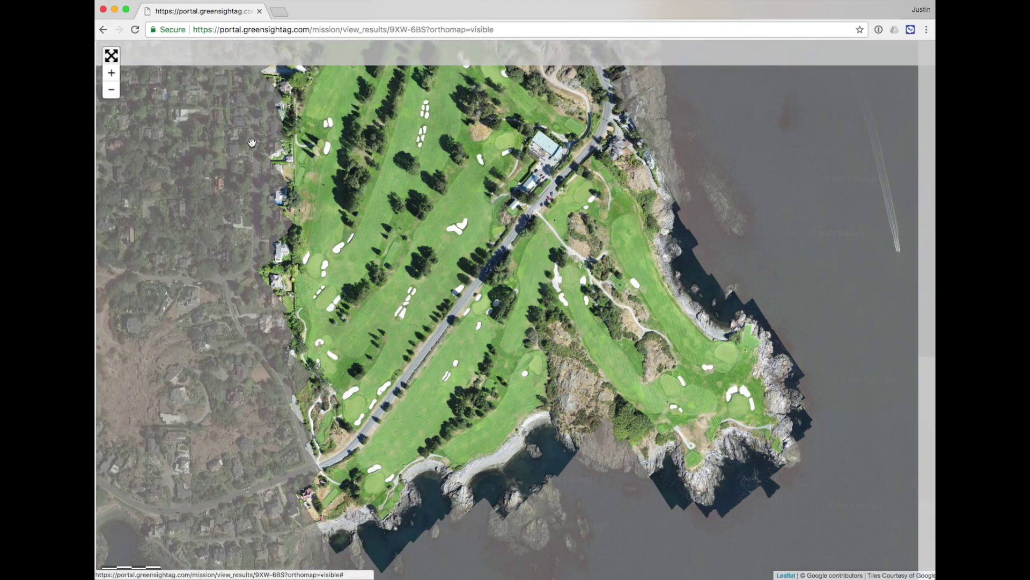
left_click(110, 55)
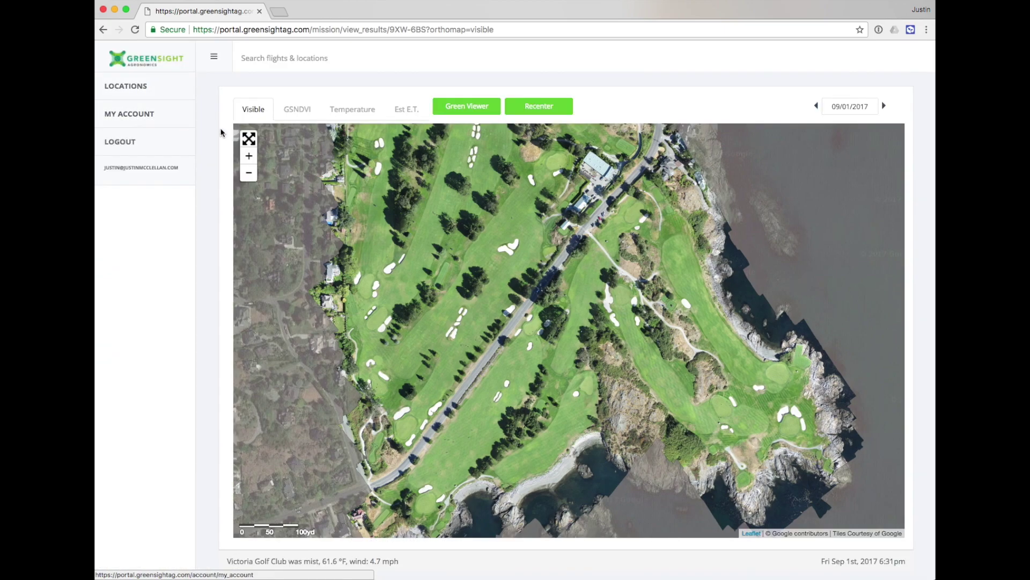
left_click(250, 157)
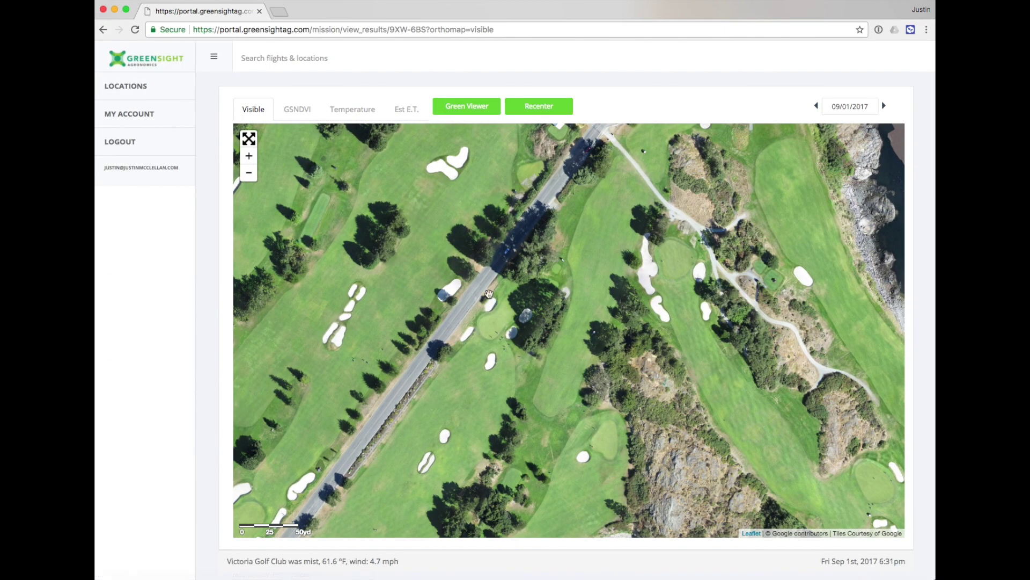
double_click(513, 287)
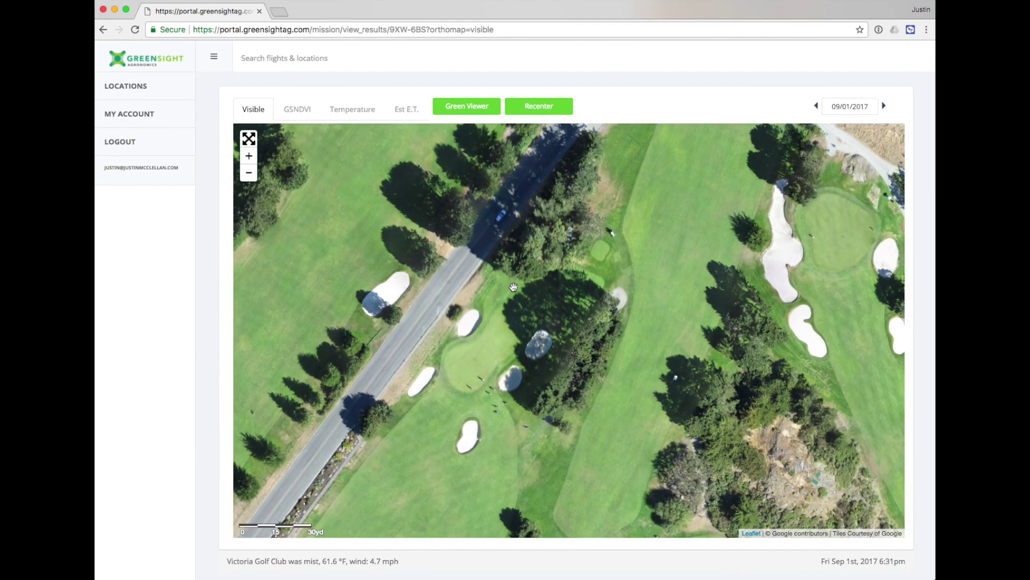
scroll(514, 282, "up", 4)
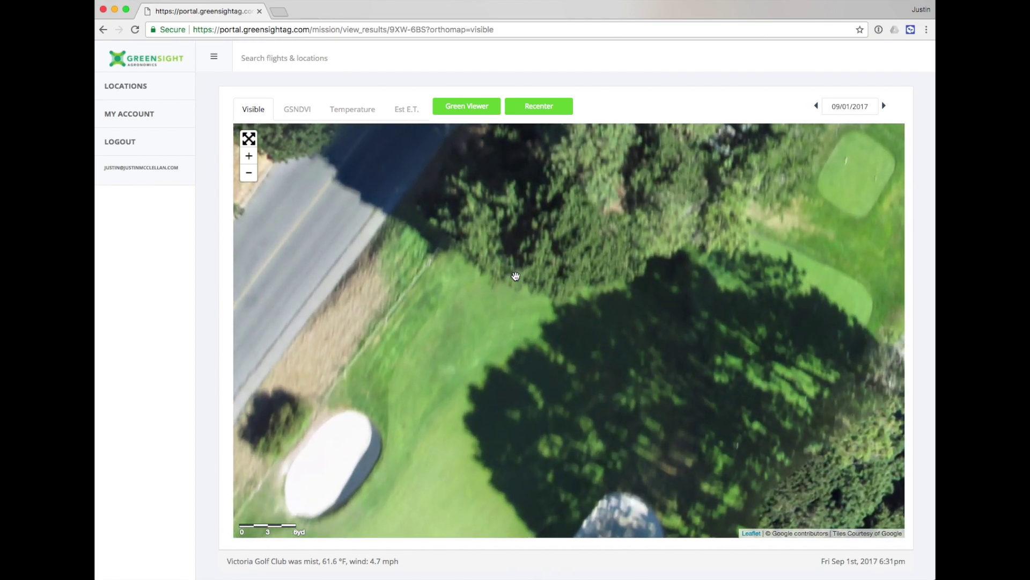
scroll(516, 276, "down", 4)
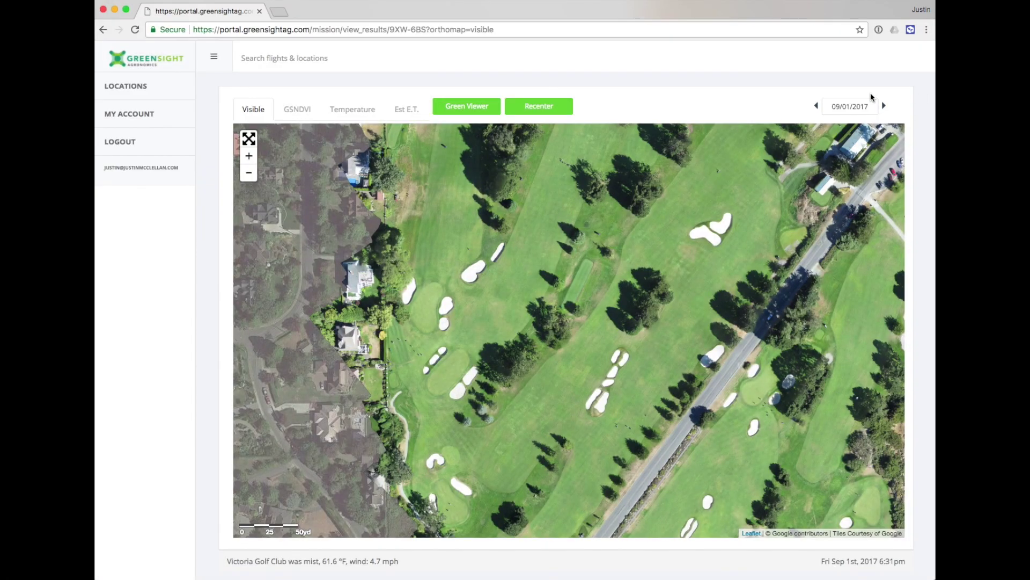
Page the flight date calendar back to December 2016
left_click(854, 106)
left_click(771, 130)
left_click(771, 130)
left_click(772, 130)
left_click(771, 130)
left_click(771, 130)
left_click(772, 130)
left_click(771, 129)
left_click(772, 129)
left_click(772, 129)
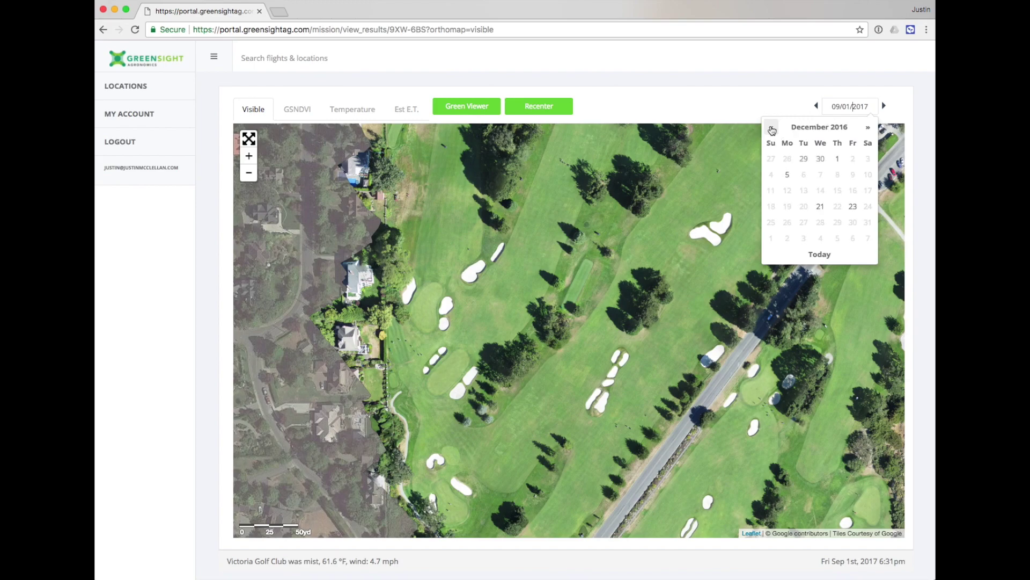
Load the 12/23/2016 flight map and pan further north
left_click(853, 206)
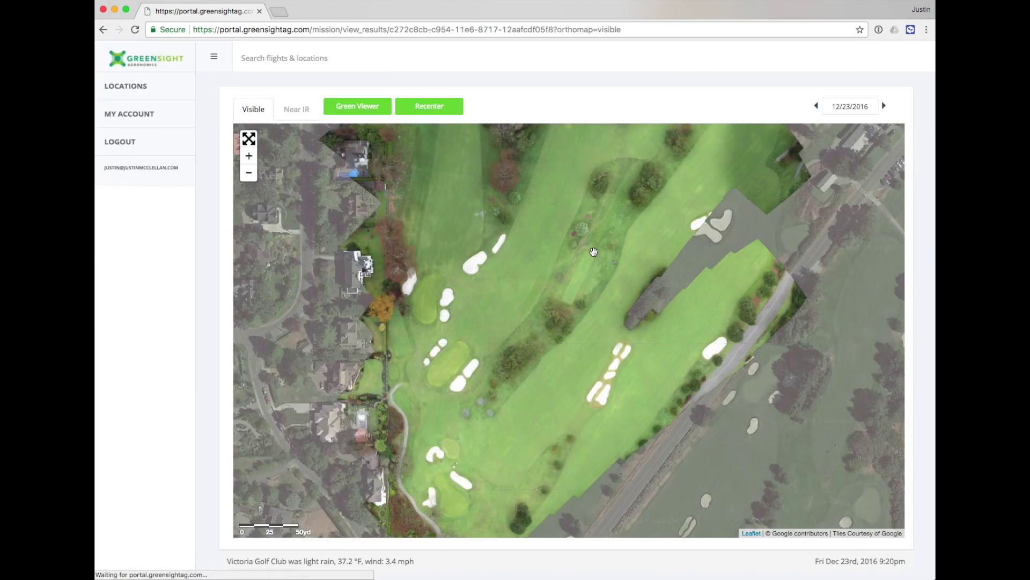
left_click_drag(510, 274, 561, 395)
left_click_drag(546, 241, 548, 360)
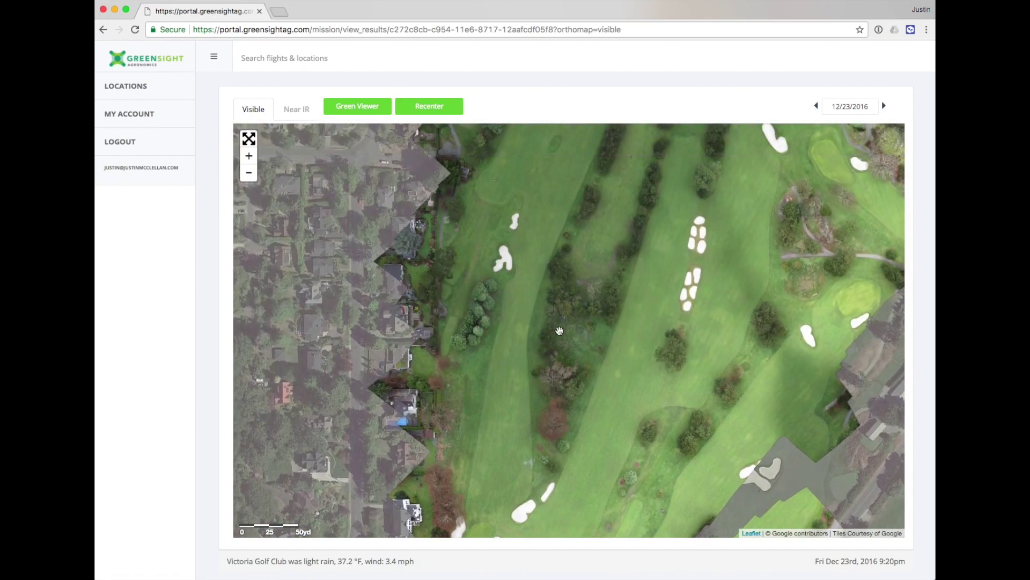
scroll(502, 267, "up", 2)
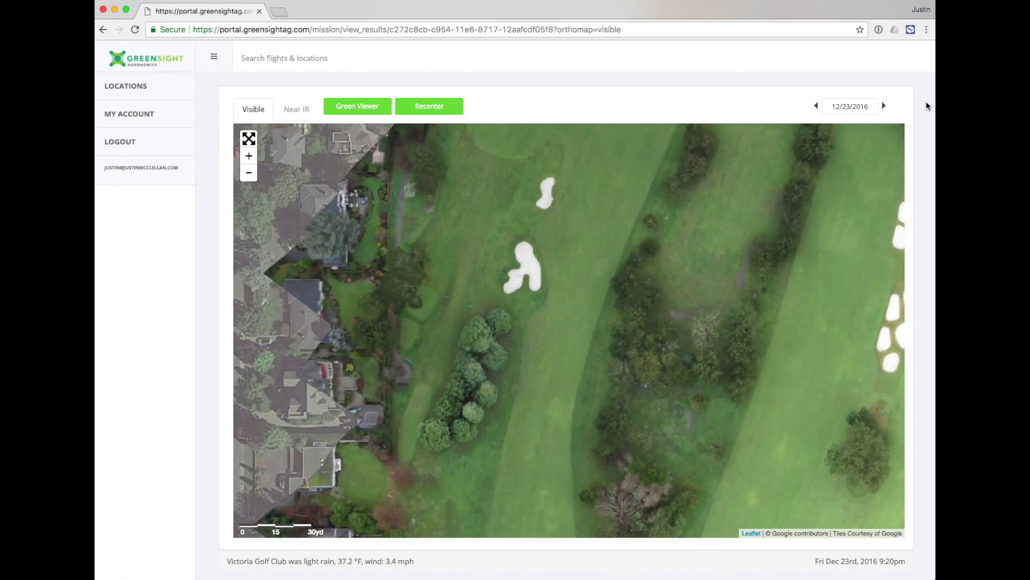
Advance through later flights, past 02/11/2017 and 04/11/2017
left_click(884, 107)
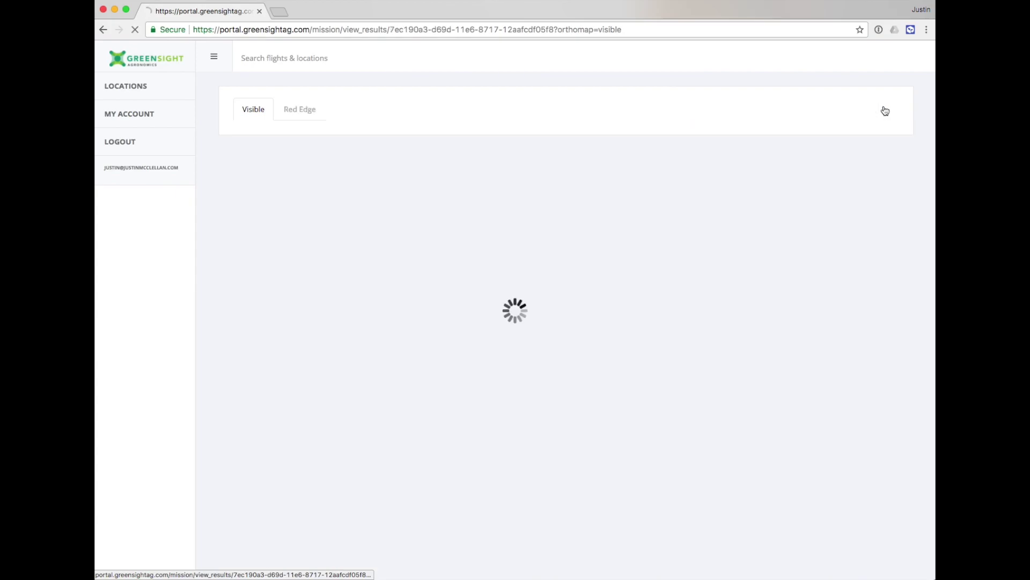
left_click(885, 109)
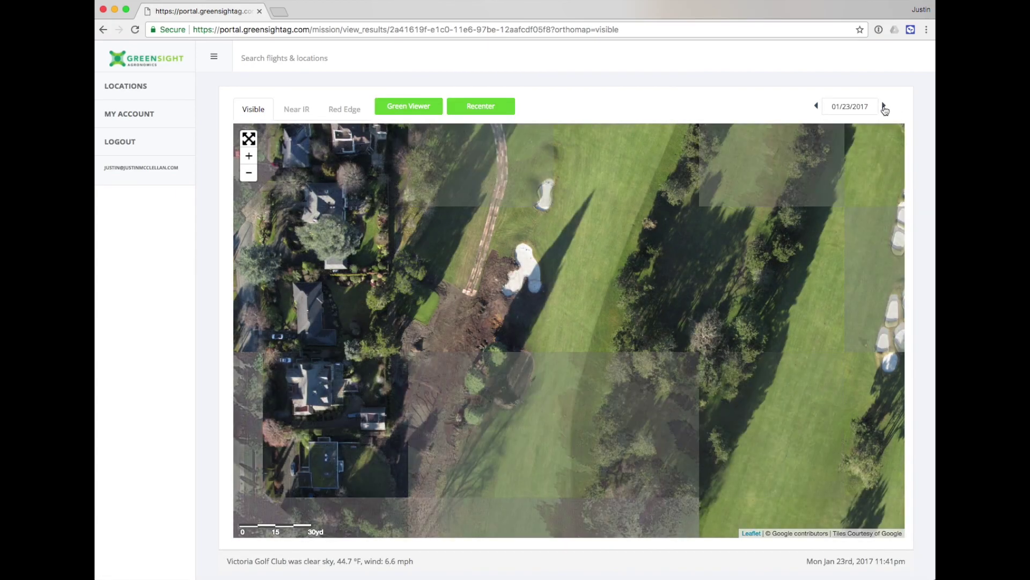
left_click(884, 107)
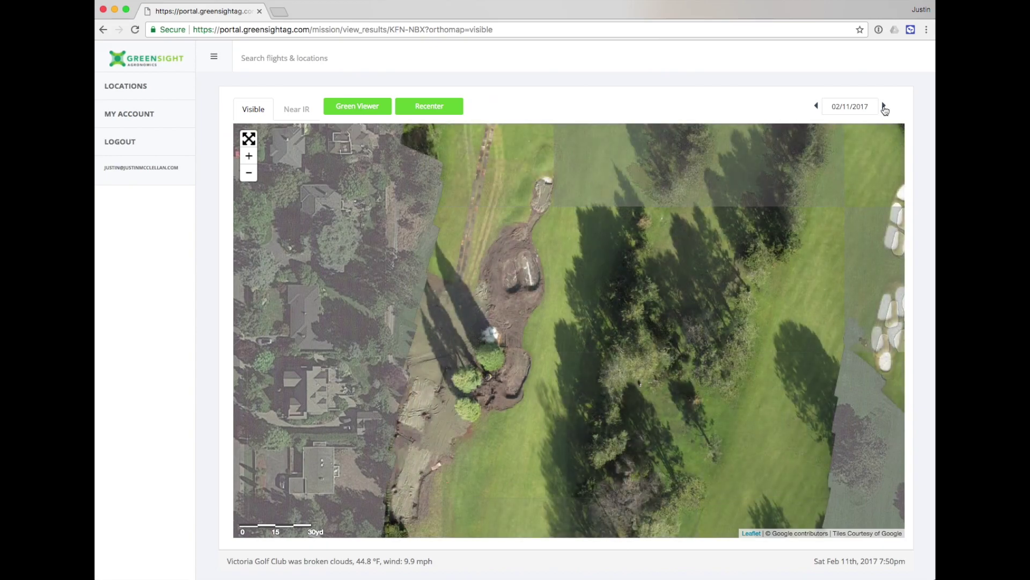
left_click(884, 107)
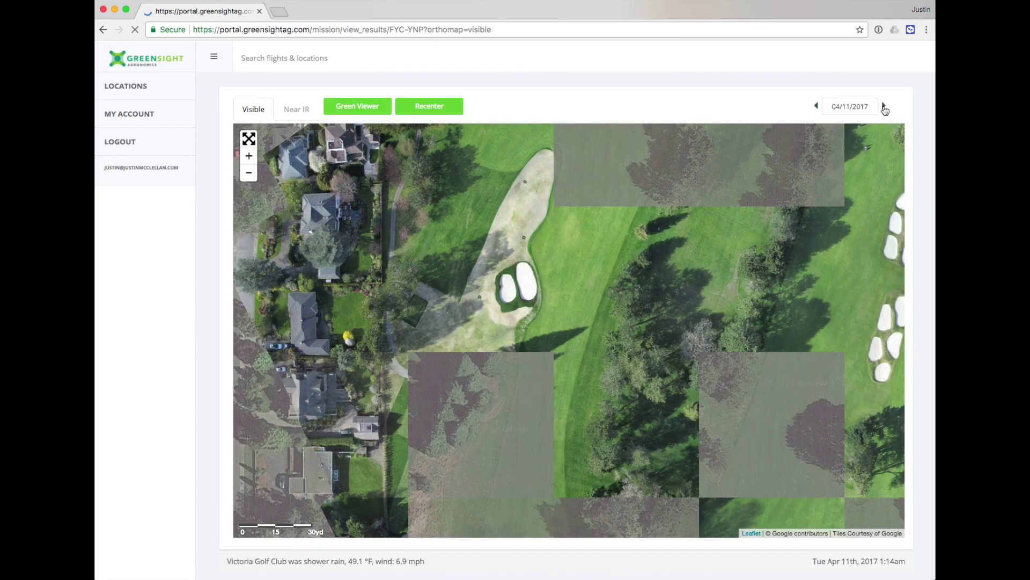
left_click(884, 107)
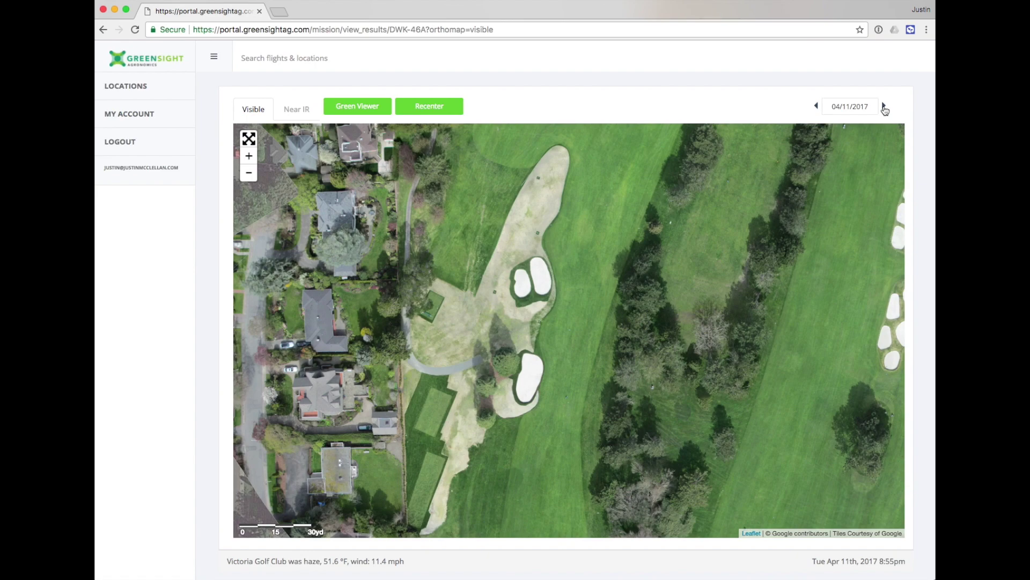
Dismiss the Copy location popup and pick the 09/01/2017 flight
left_click(548, 307)
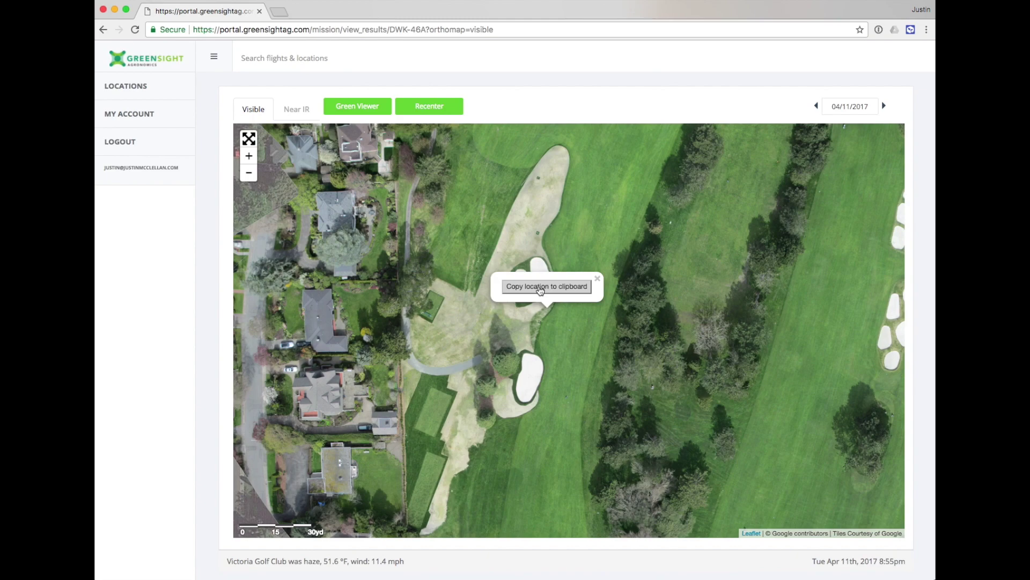
left_click(597, 279)
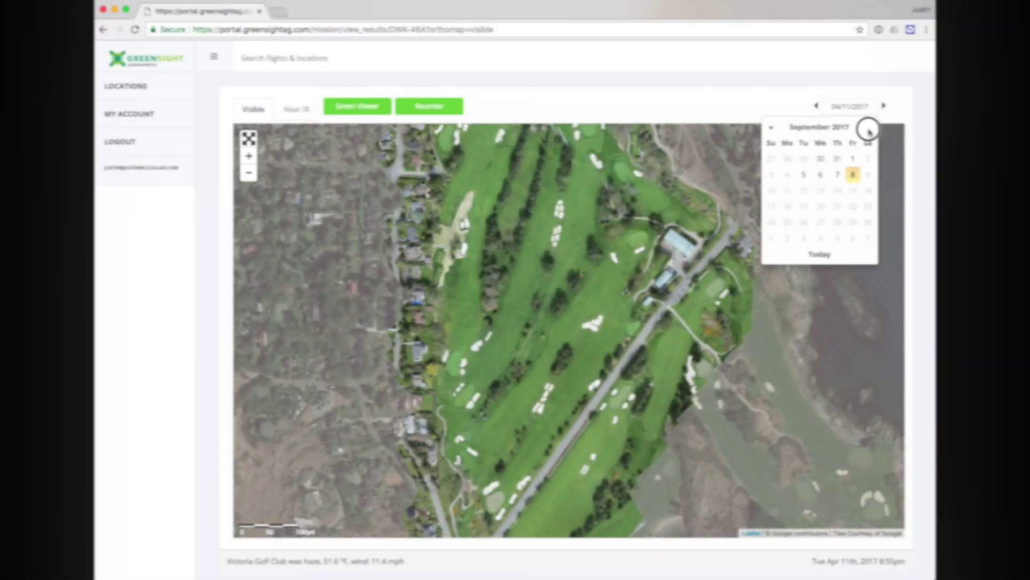
left_click(853, 159)
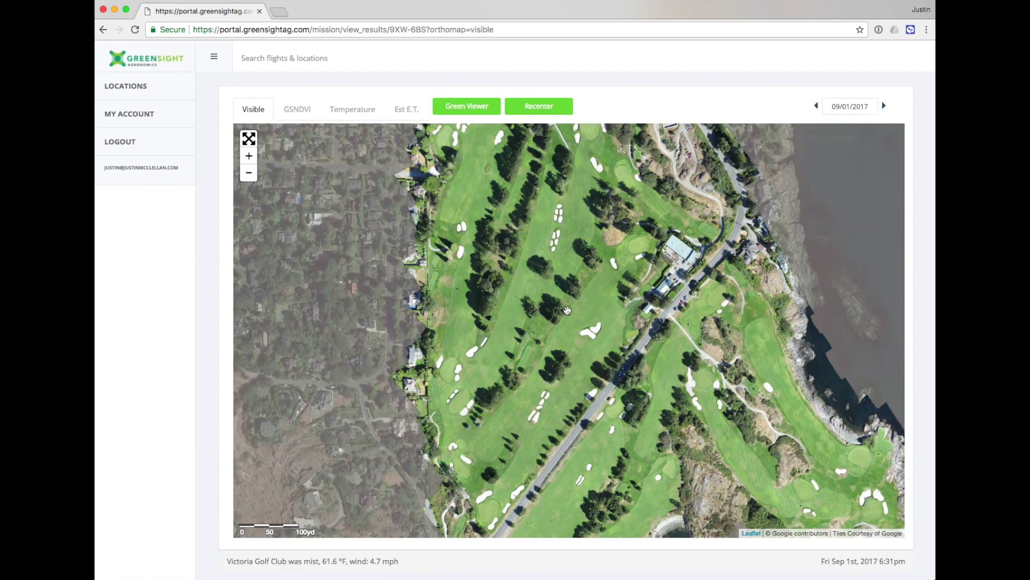
Pan to show more of the course and switch to the GSNDVI layer
left_click_drag(567, 310, 524, 310)
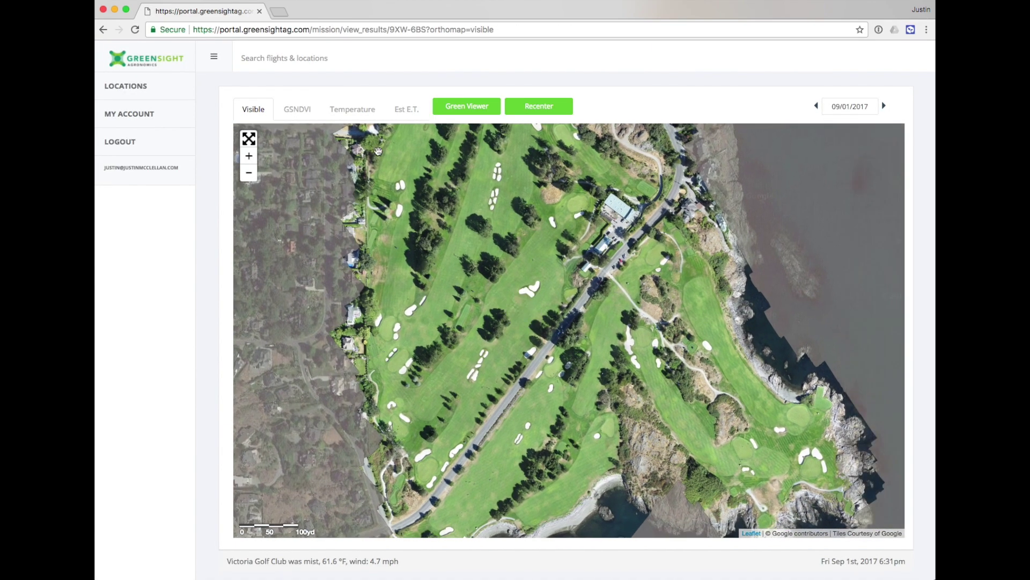
left_click(293, 111)
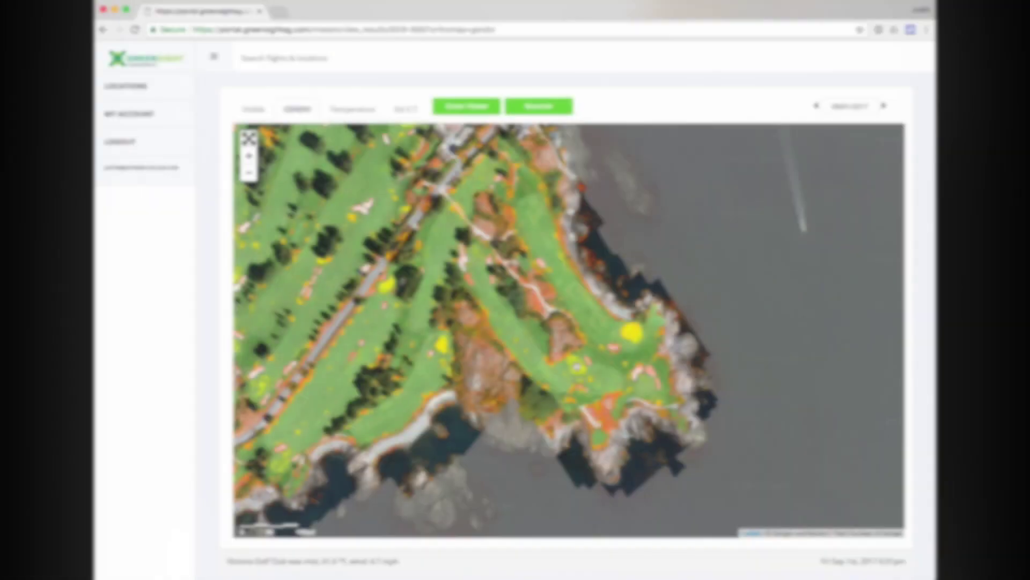
Zoom into the green's yellow stressed patches, pan past it, then switch to Temperature
left_click(576, 367)
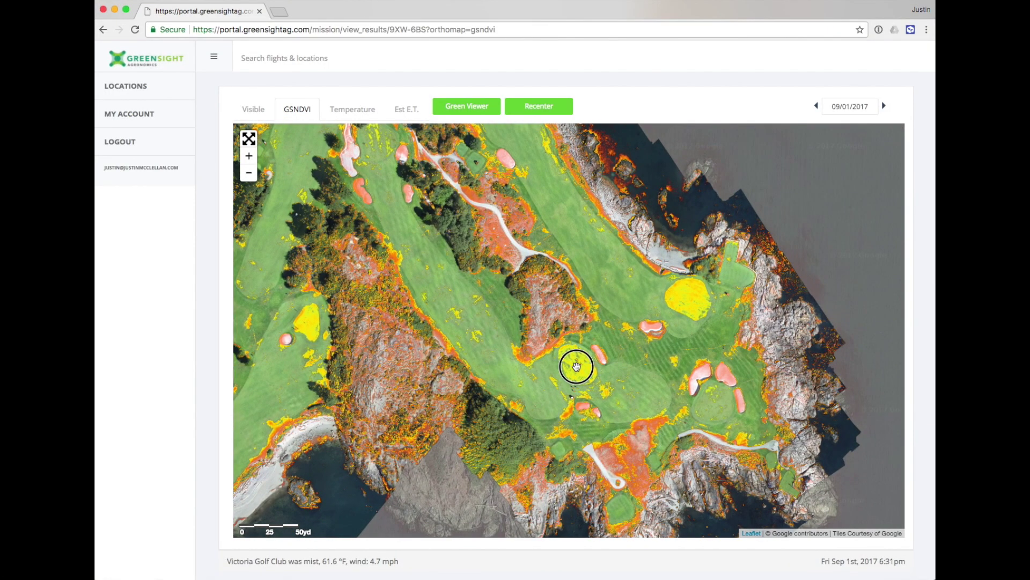
scroll(577, 367, "up", 2)
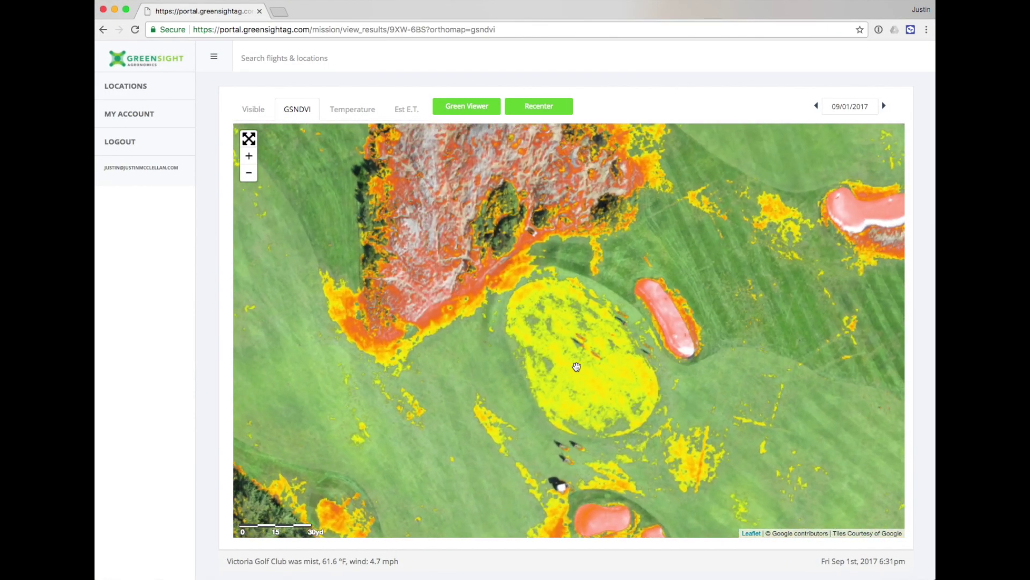
left_click_drag(575, 363, 589, 319)
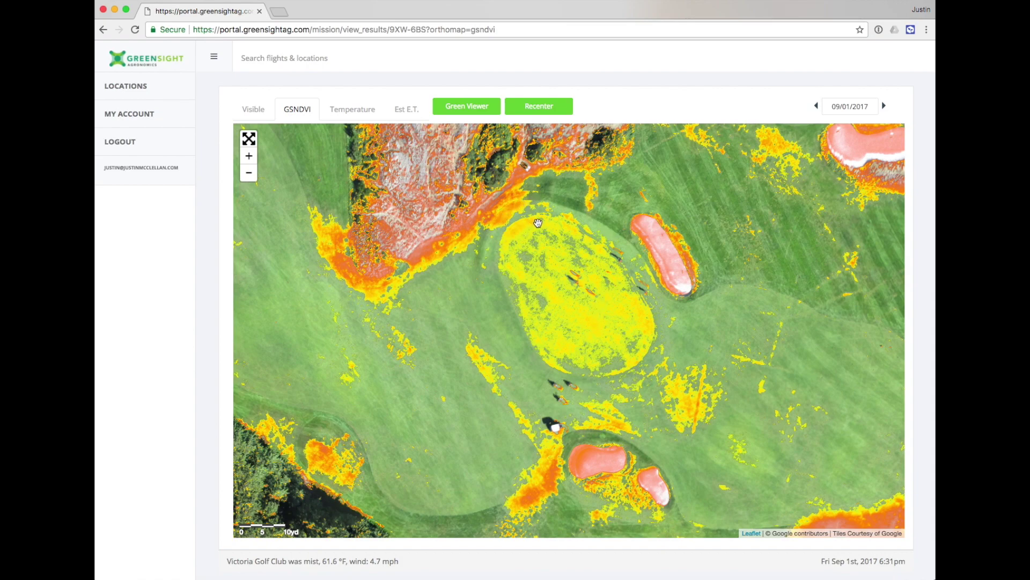
left_click_drag(433, 275, 713, 345)
left_click_drag(579, 267, 633, 302)
scroll(633, 302, "down", 1)
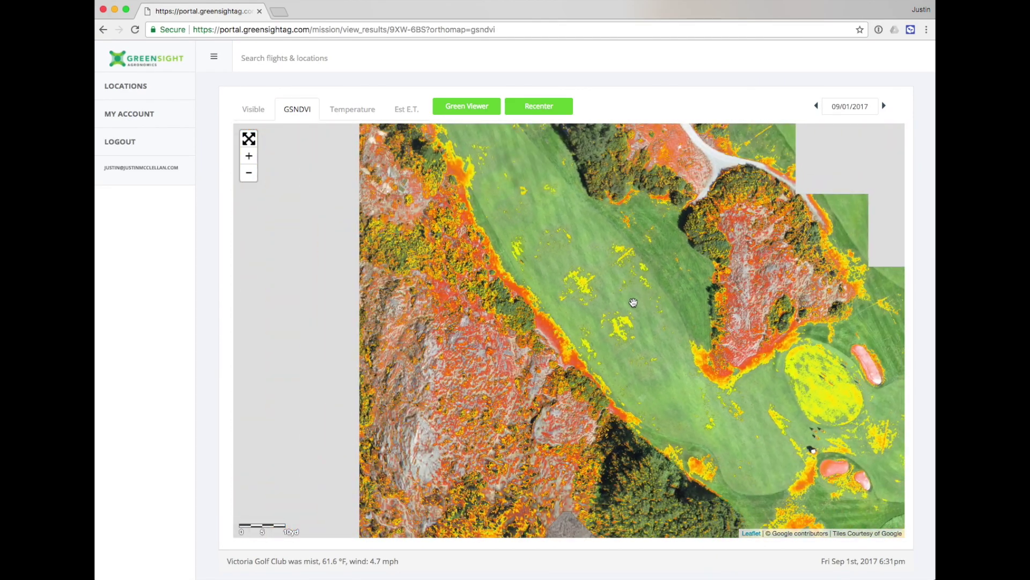
left_click(351, 111)
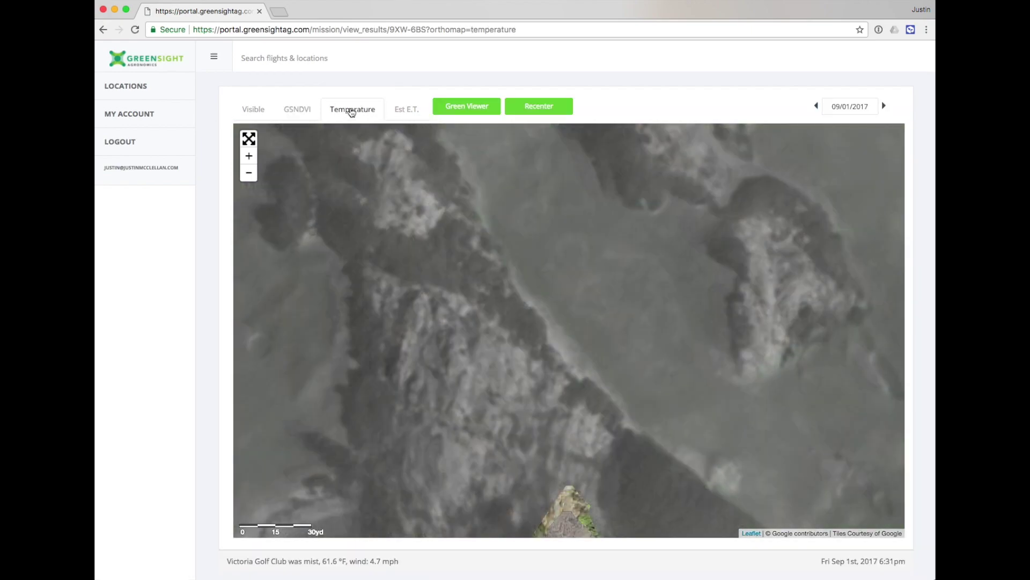
Pan the Temperature map slightly, then switch to the Est. E.T. layer
left_click_drag(457, 198, 410, 219)
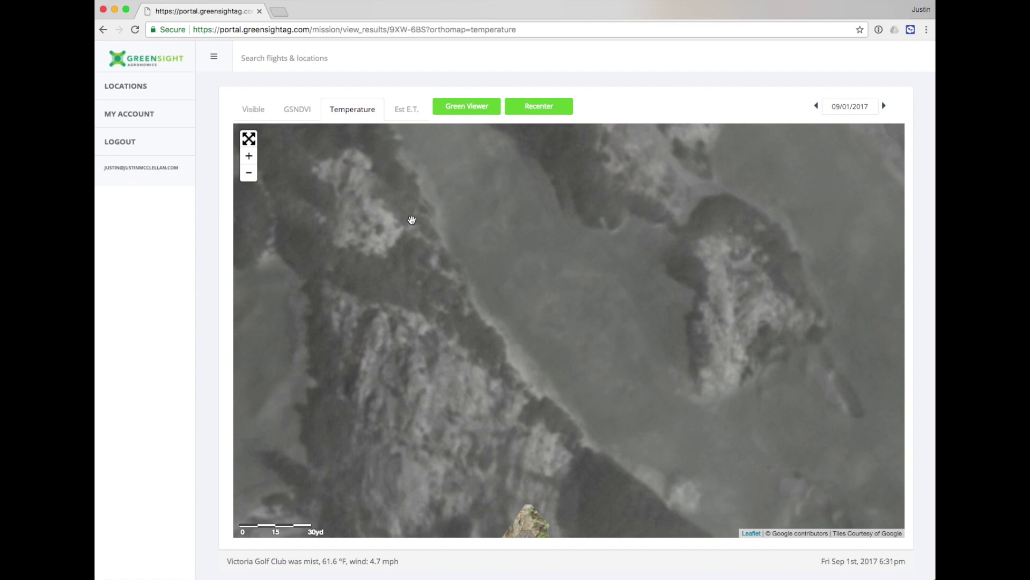
left_click(410, 110)
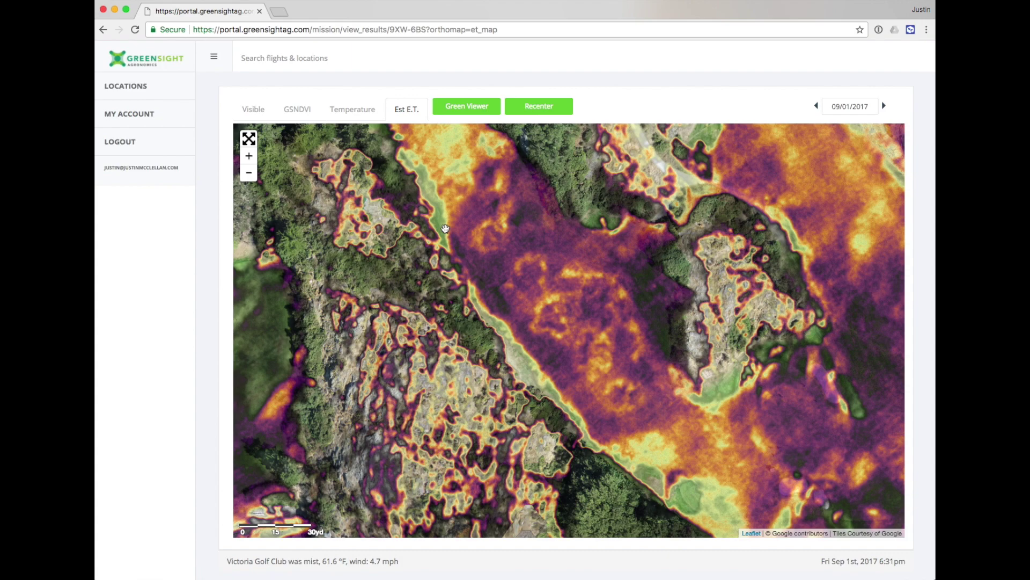
left_click_drag(679, 207, 507, 243)
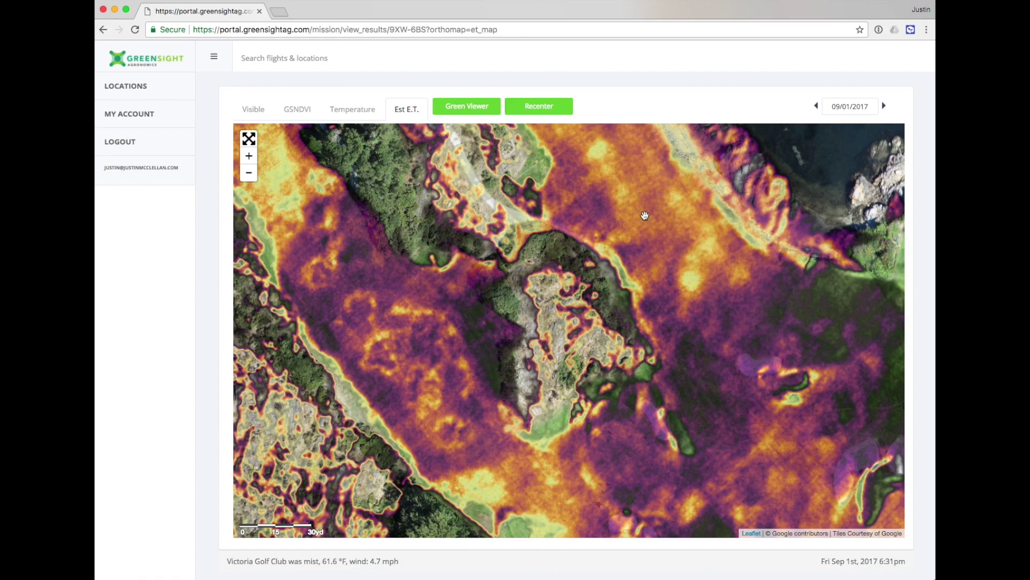
left_click_drag(459, 318, 611, 360)
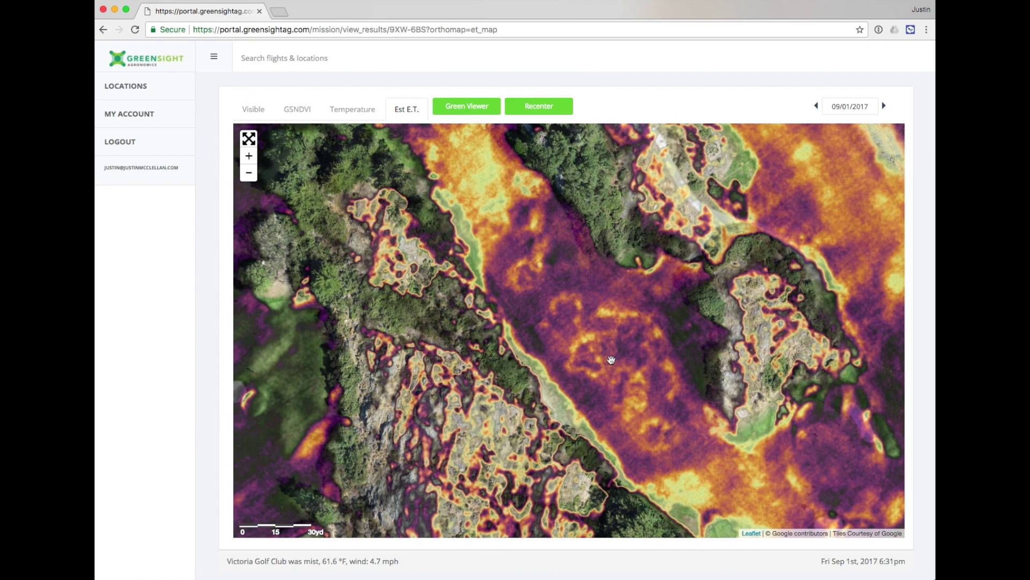
Open the Green Viewer grid of Est. E.T. thumbnails for Holes 1–18
left_click(468, 107)
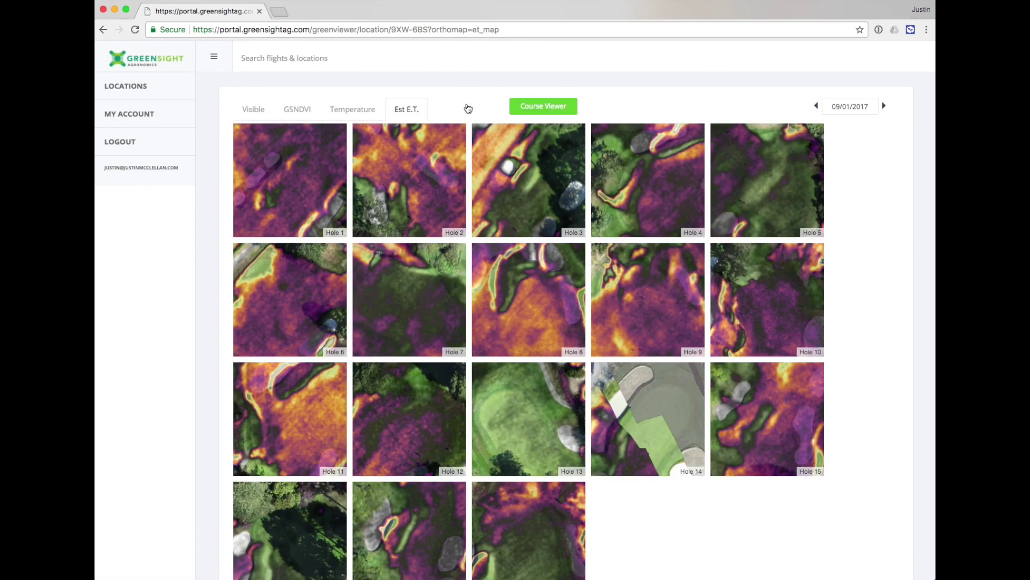